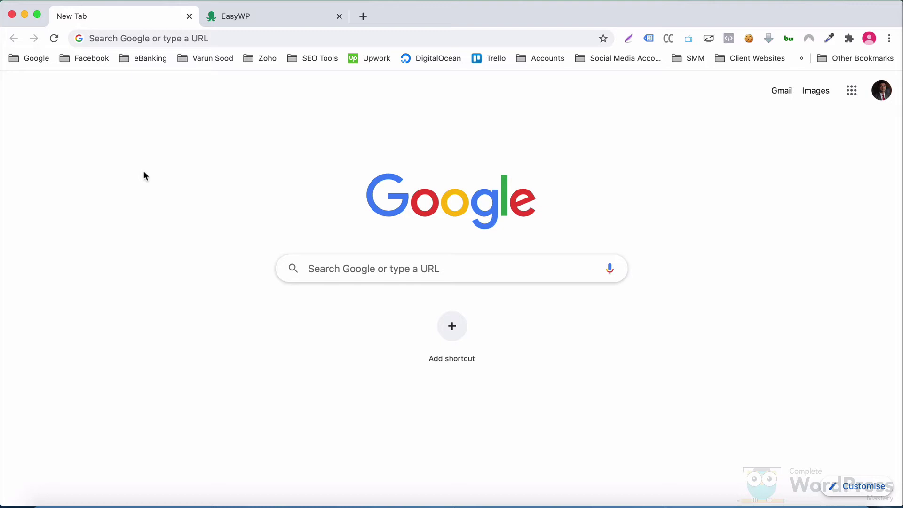
Open the WordPress admin of the Completewpmastery website from the EasyWP dashboard
left_click(265, 18)
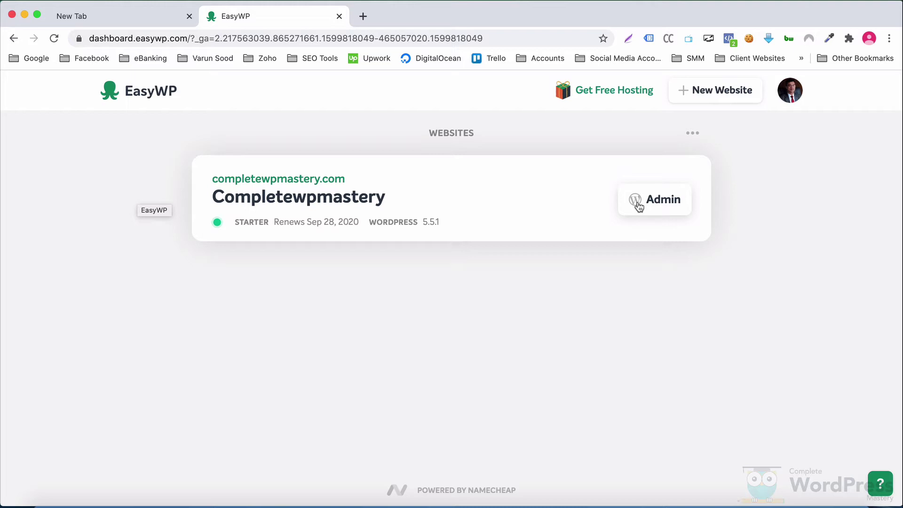
left_click(638, 207)
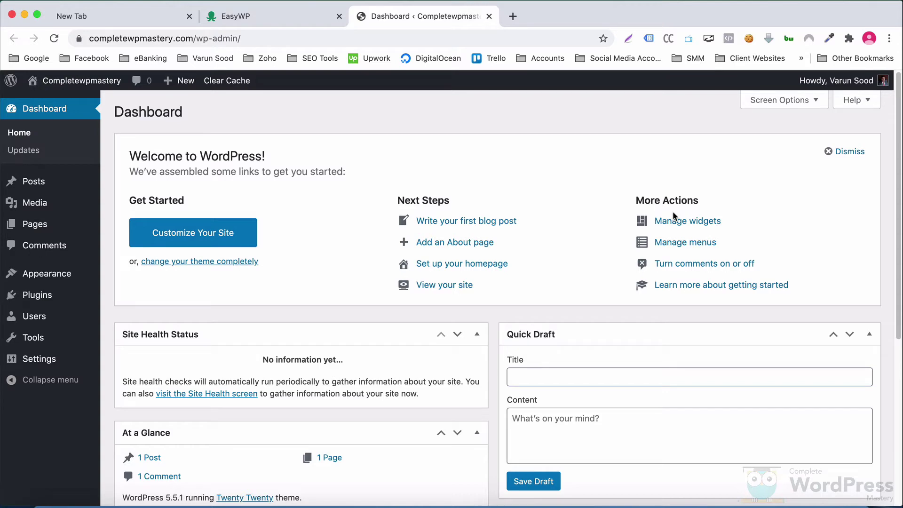
Look through the dashboard's boxes, including WordPress Events and News and the recent comments under Activity
scroll(665, 224, "down", 5)
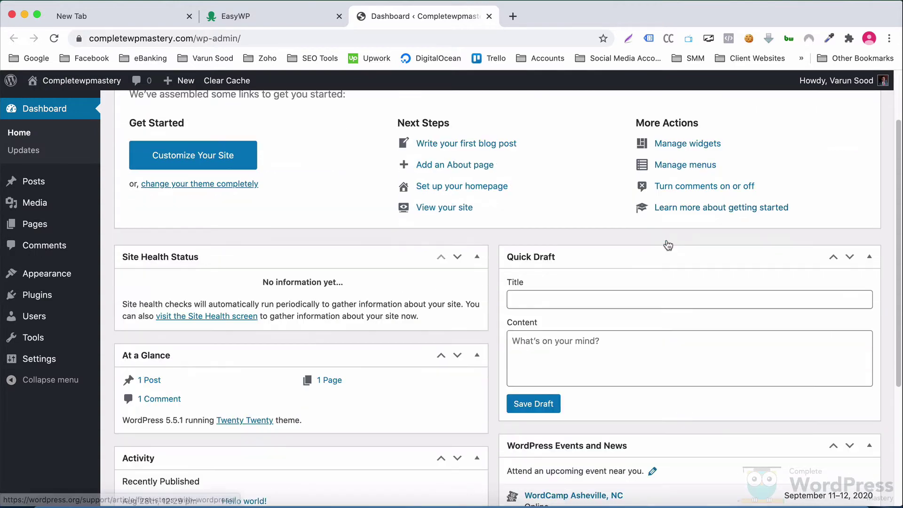
scroll(664, 247, "up", 5)
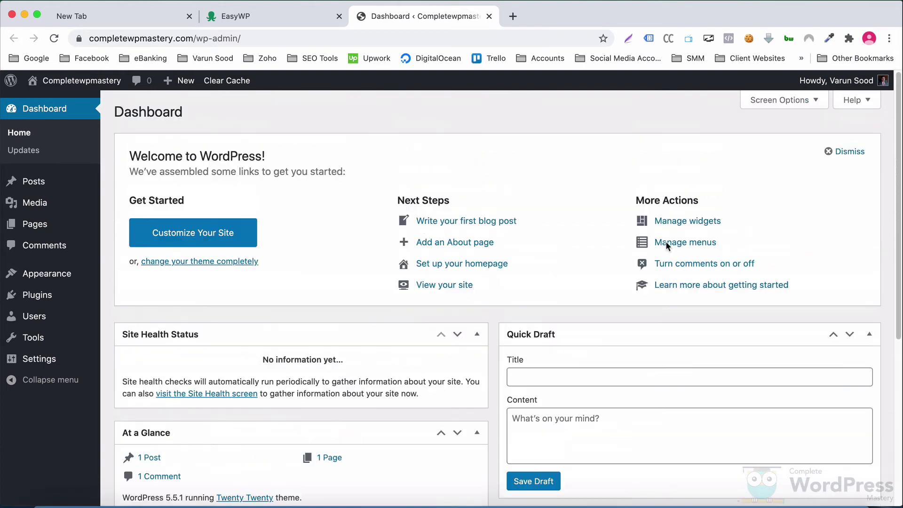
scroll(663, 244, "down", 5)
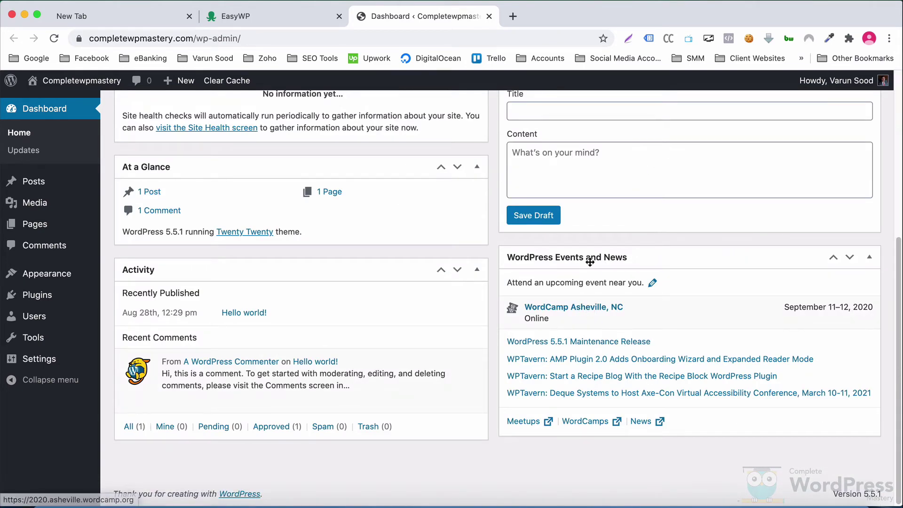
left_click_drag(560, 283, 610, 284)
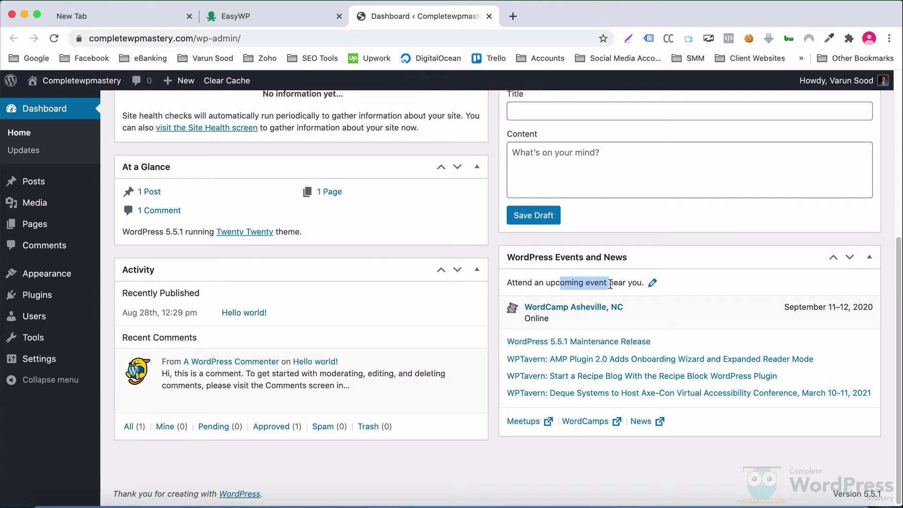
left_click(491, 323)
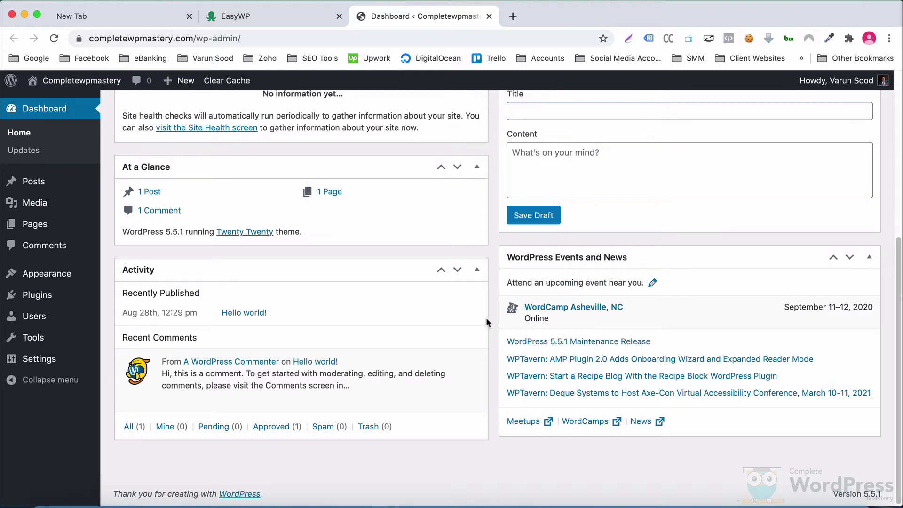
scroll(184, 305, "up", 1)
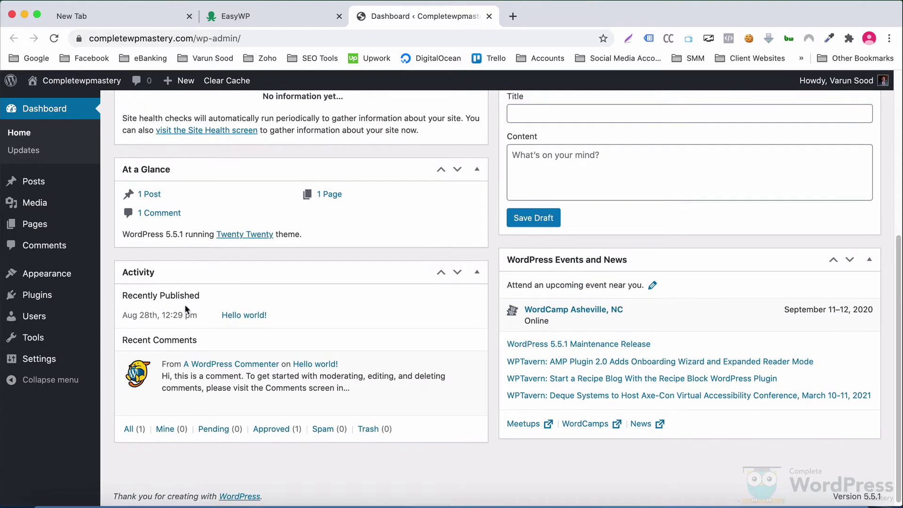
left_click_drag(170, 342, 140, 336)
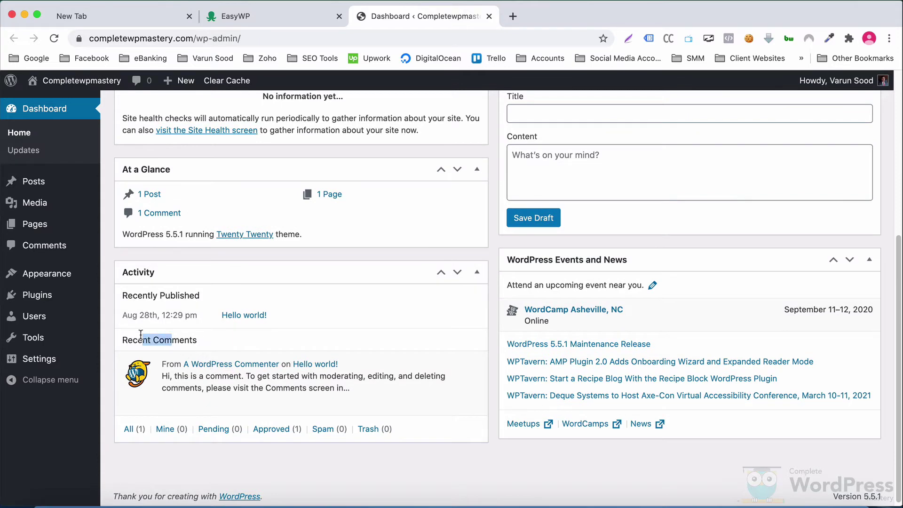
left_click(171, 340)
scroll(275, 361, "up", 10)
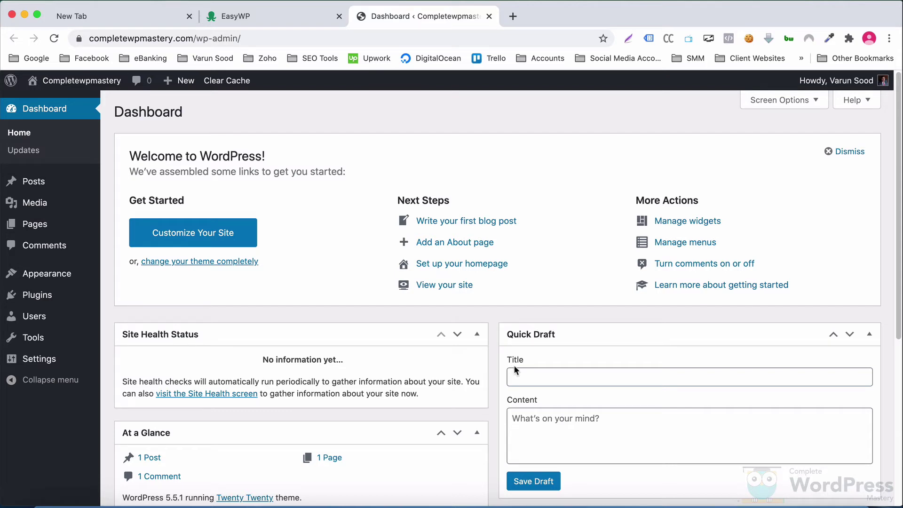
Hide the Welcome box from the dashboard through the screen options, and close the options
left_click(754, 104)
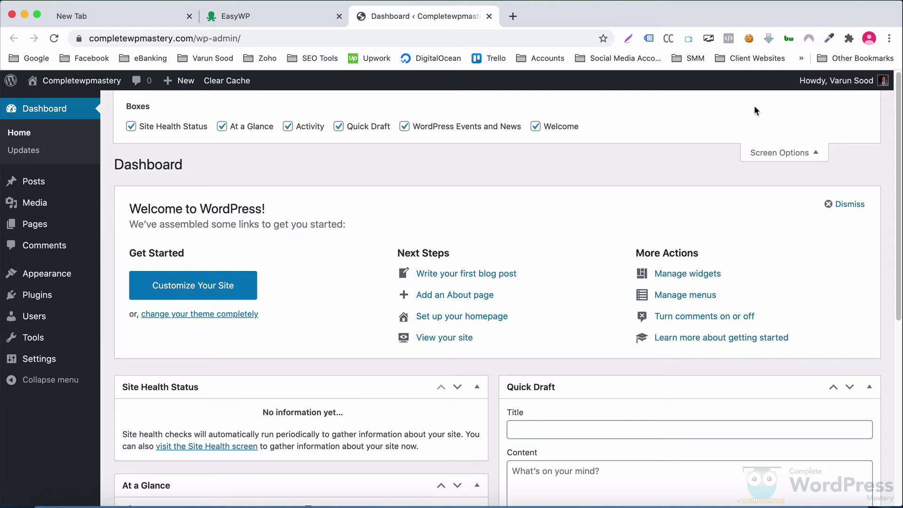
left_click(536, 128)
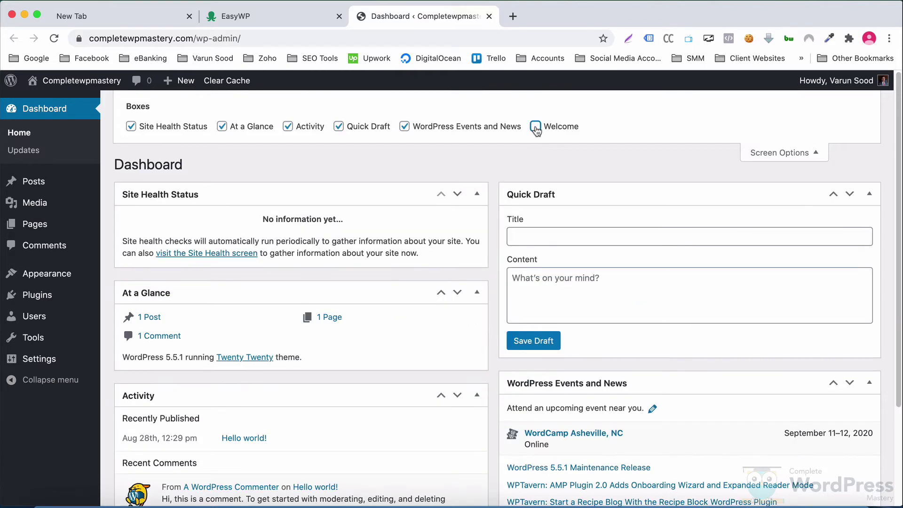
left_click(536, 128)
left_click(535, 128)
left_click(536, 128)
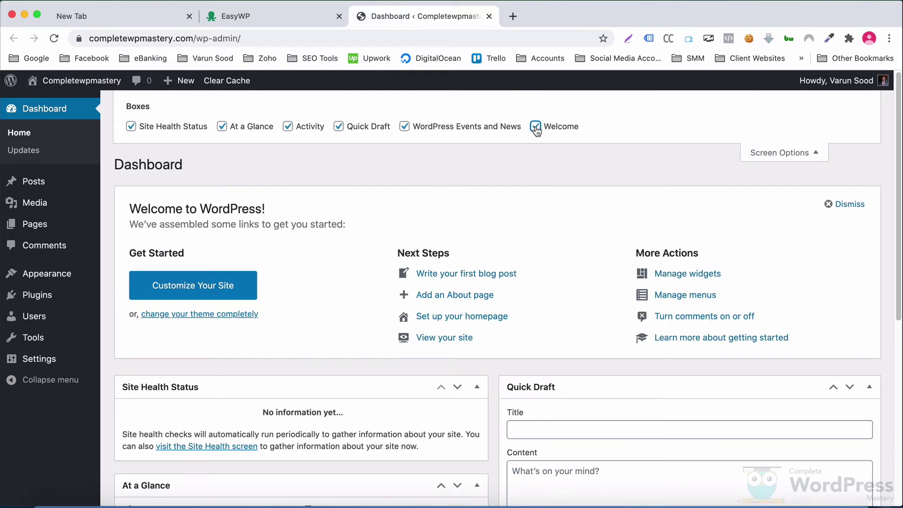
left_click(536, 127)
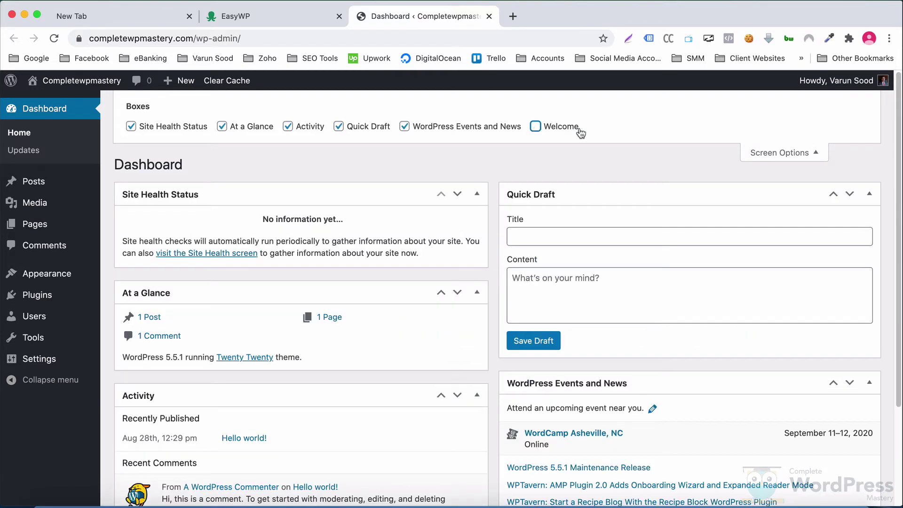
left_click(777, 152)
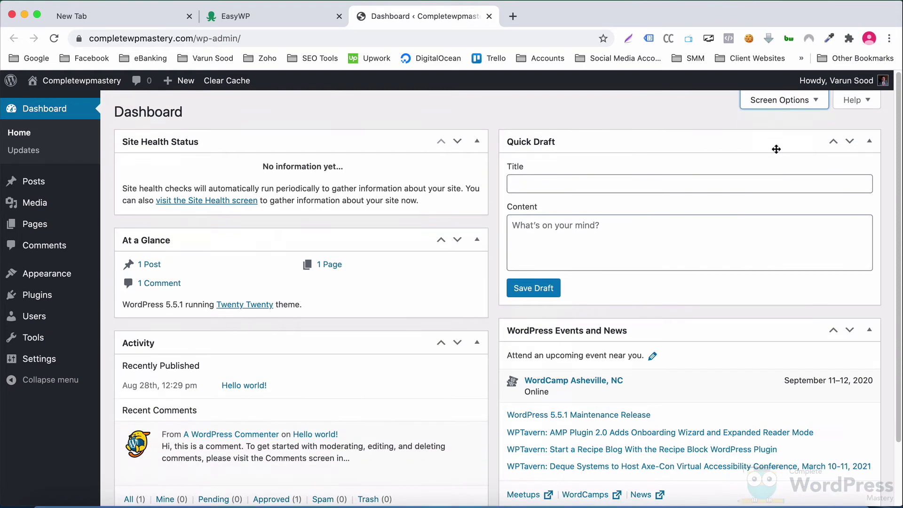
left_click(634, 112)
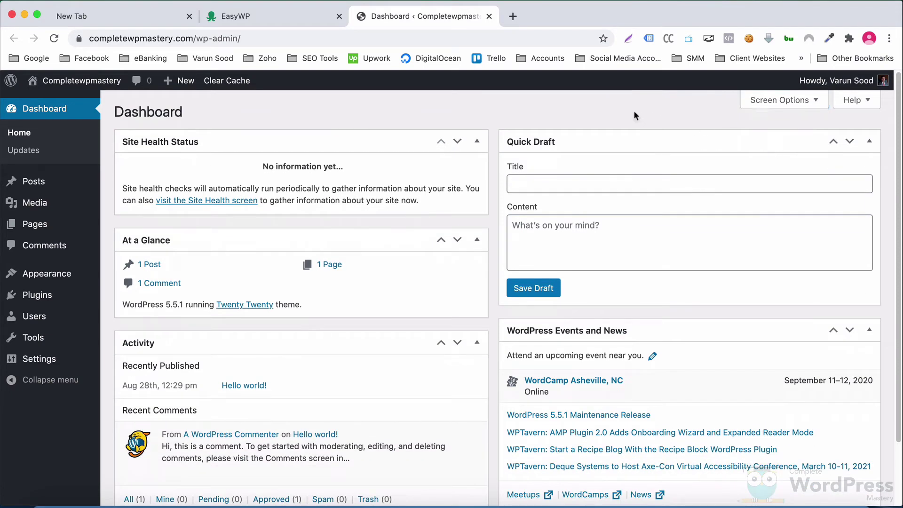
Collapse and re-expand the Site Health Status and Quick Draft boxes on the dashboard
left_click(364, 139)
left_click(363, 138)
left_click(582, 138)
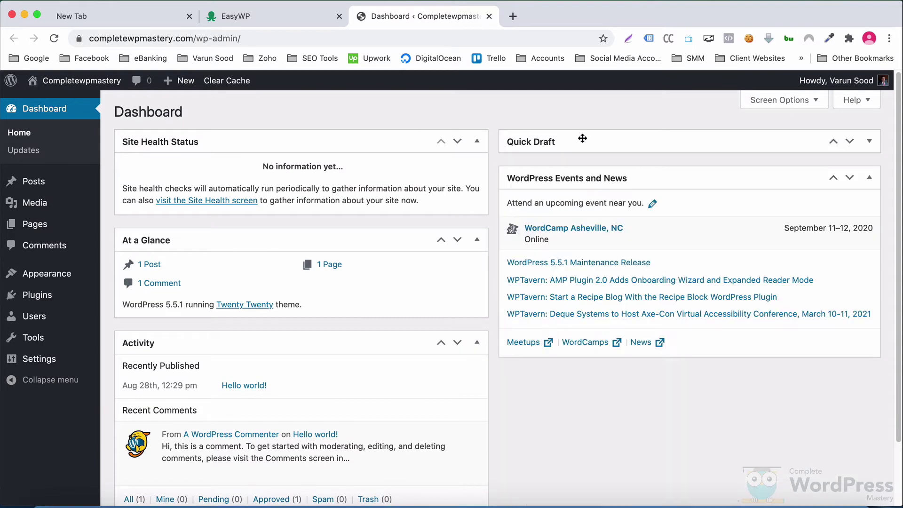
left_click(583, 138)
mouse_move(384, 140)
left_mouse_down()
mouse_move(768, 141)
mouse_move(339, 146)
left_mouse_up()
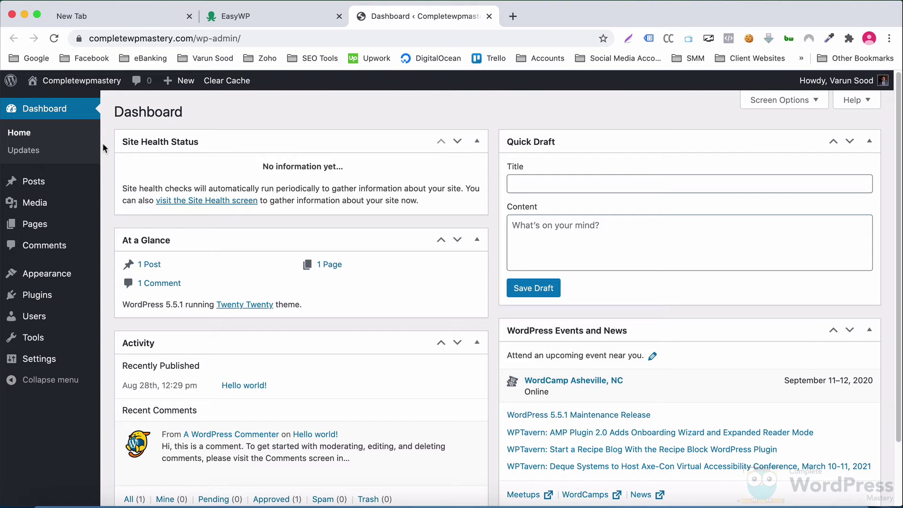
Start a new post and dismiss the block editor's welcome guide
mouse_move(69, 183)
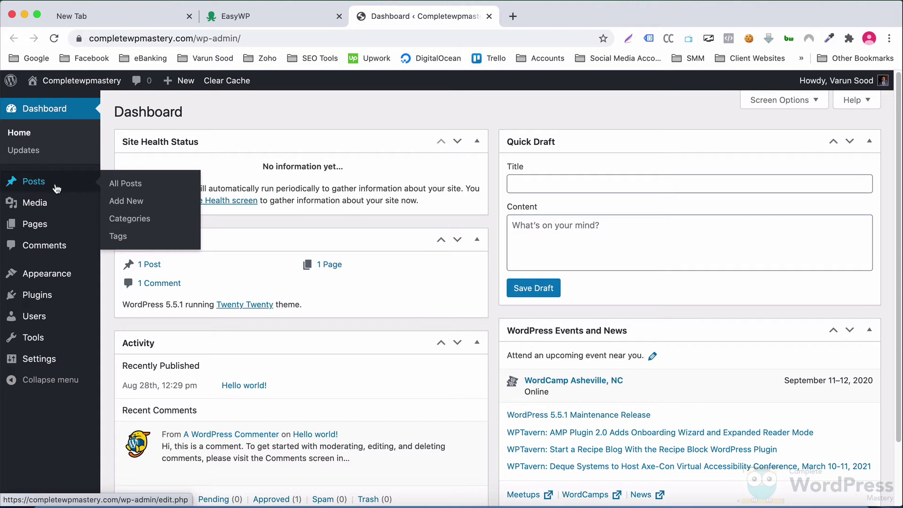
left_click(167, 205)
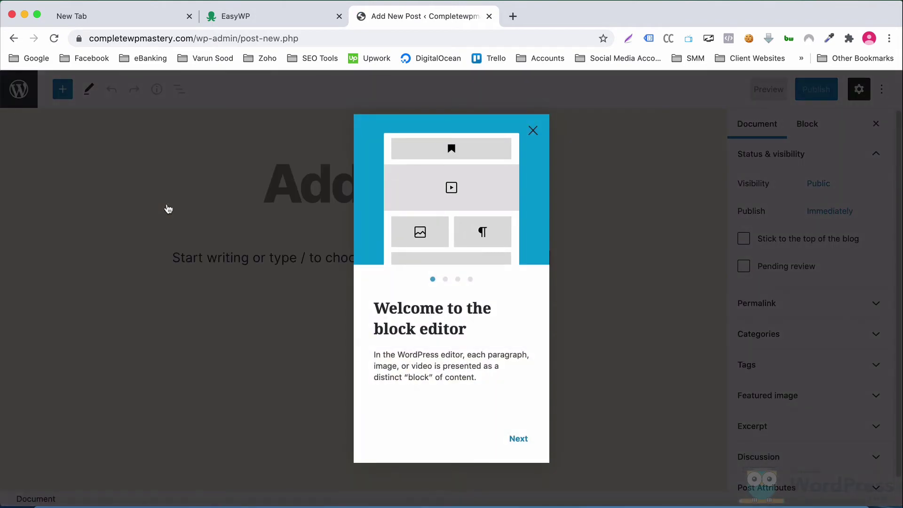
left_click(538, 135)
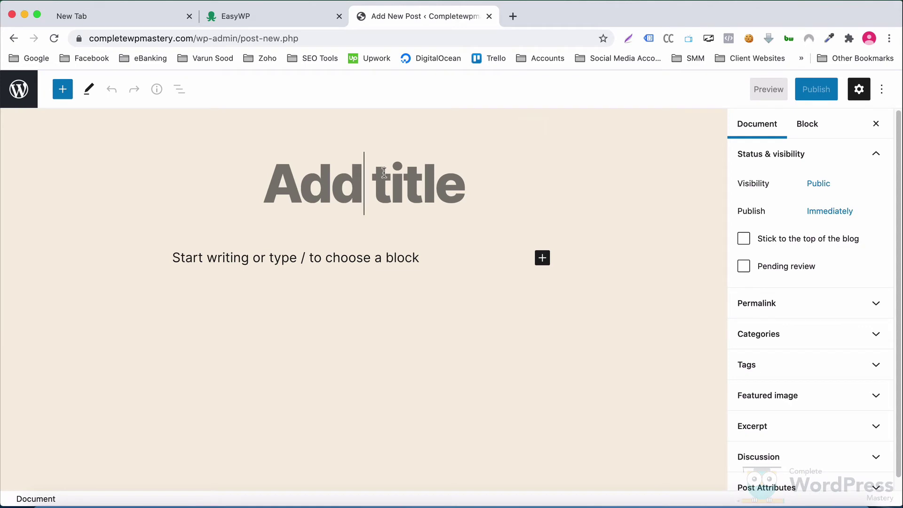
Examine the new post's title and body areas and its Featured image and Categories settings
left_click(367, 265)
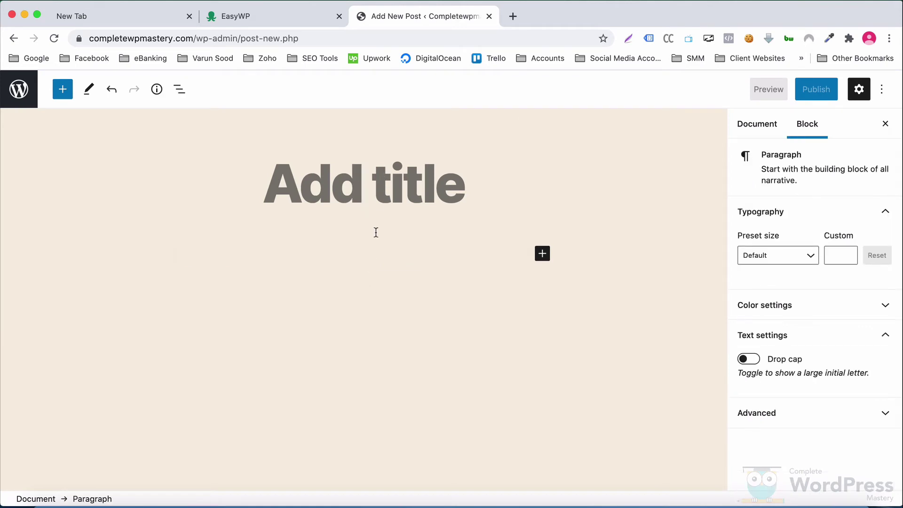
left_click(378, 187)
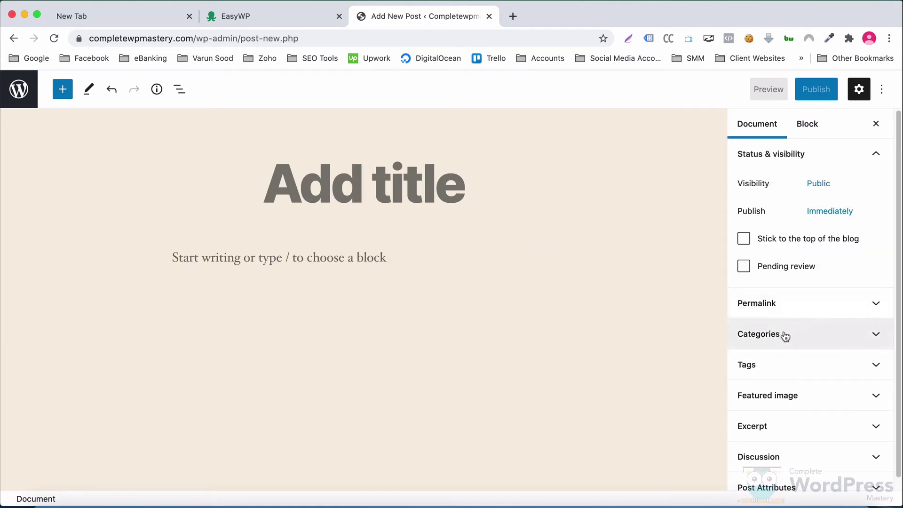
left_click(788, 397)
left_click(795, 397)
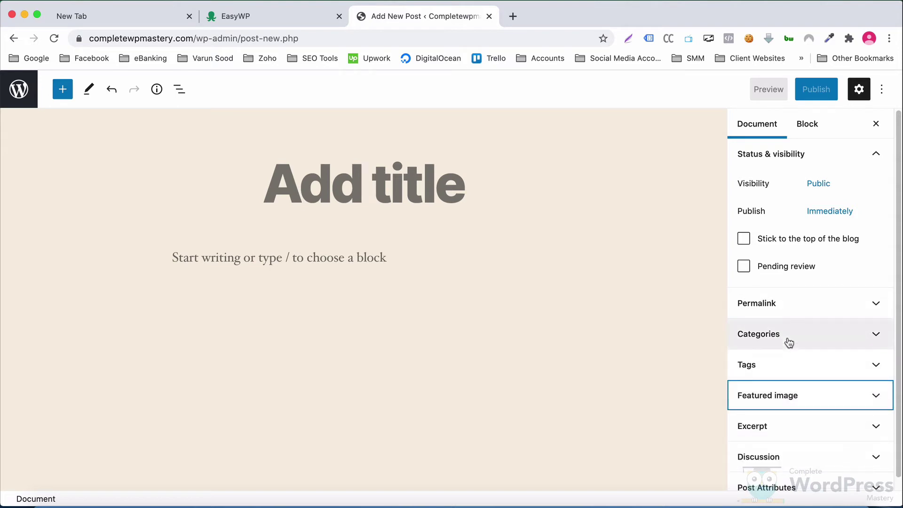
left_click(791, 342)
left_click(793, 341)
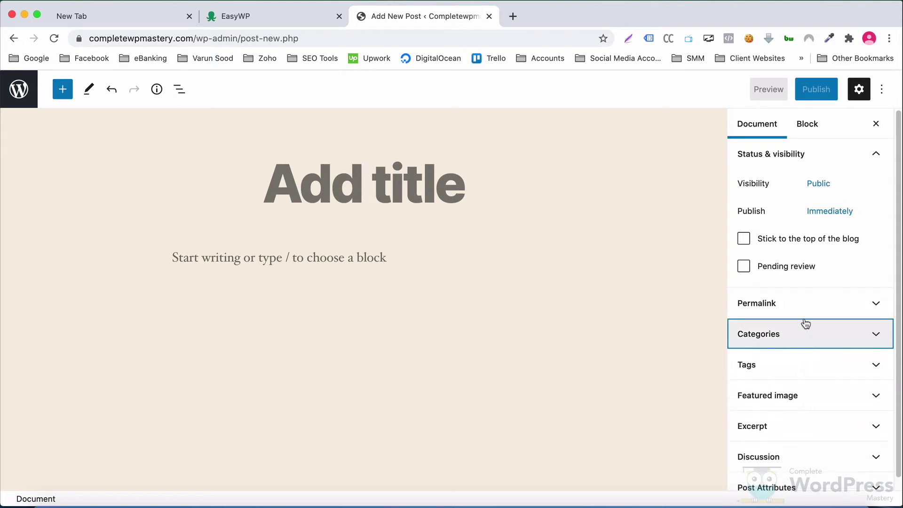
Turn off the editor's Fullscreen mode and close the view options
left_click(882, 89)
left_click(796, 213)
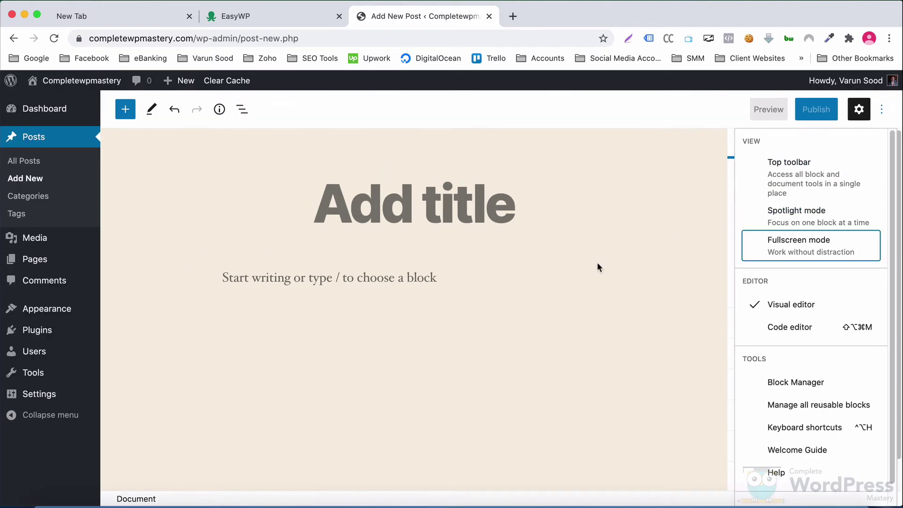
left_click(581, 300)
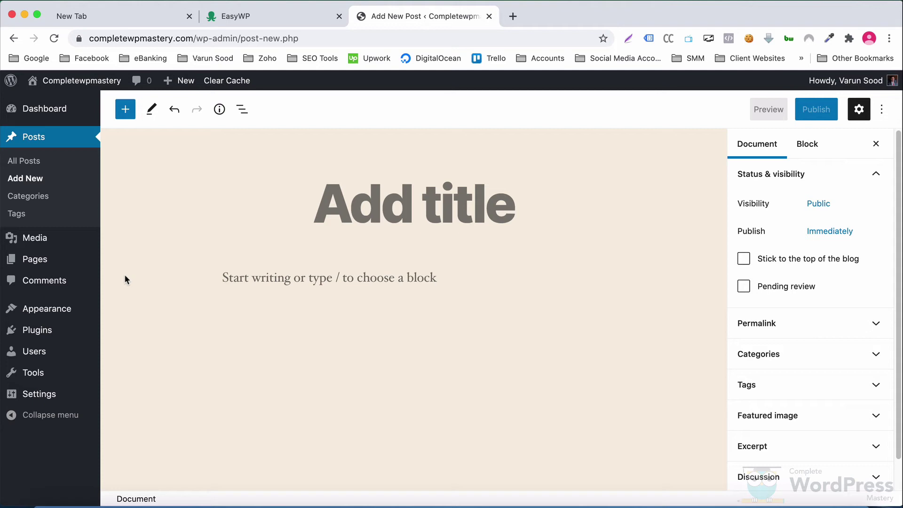
Open the installed themes page, leaving the new post without saving it
mouse_move(68, 311)
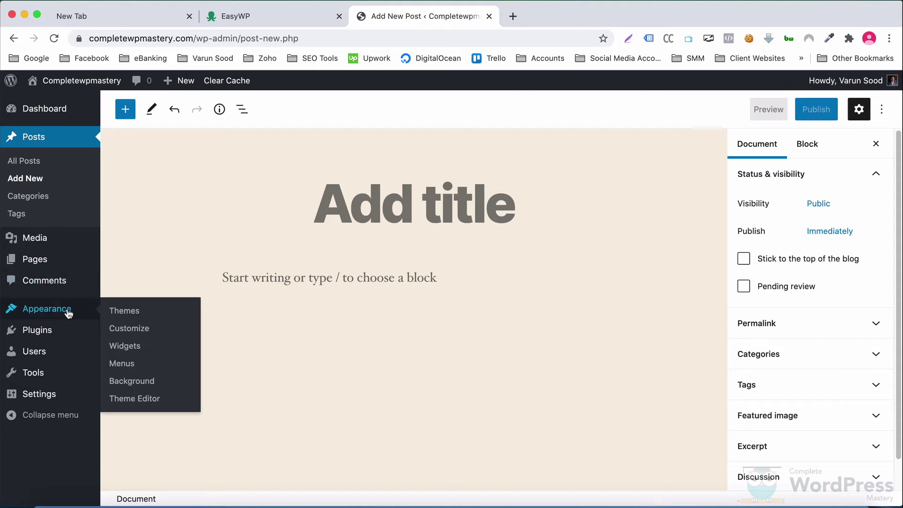
left_click(117, 314)
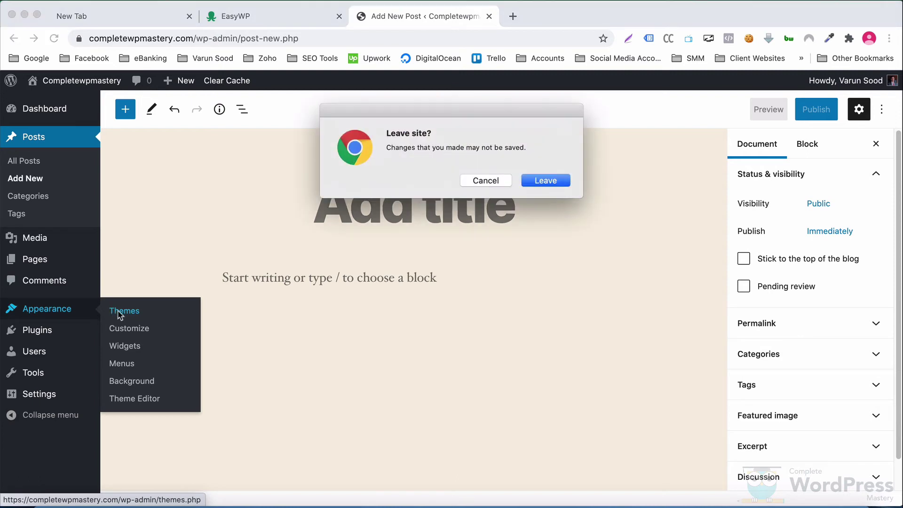
left_click(544, 179)
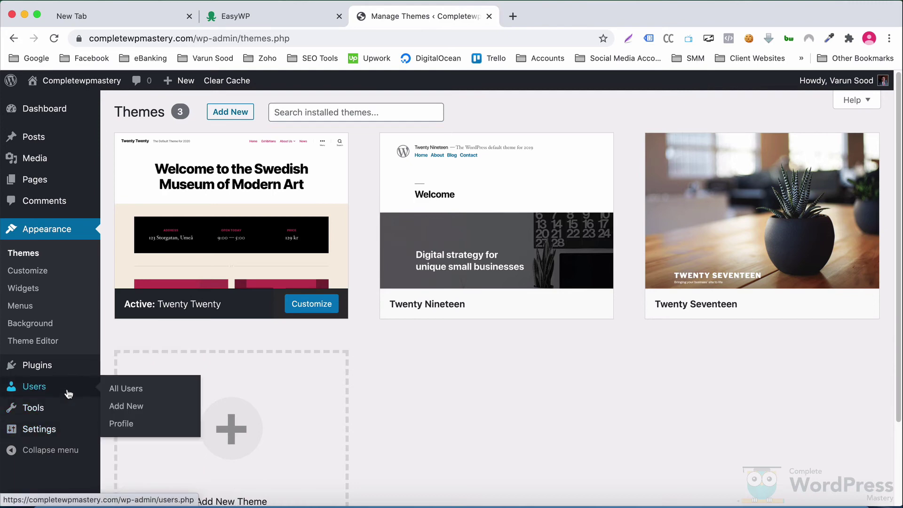
Visit the public front page of the Completewpmastery site
mouse_move(67, 369)
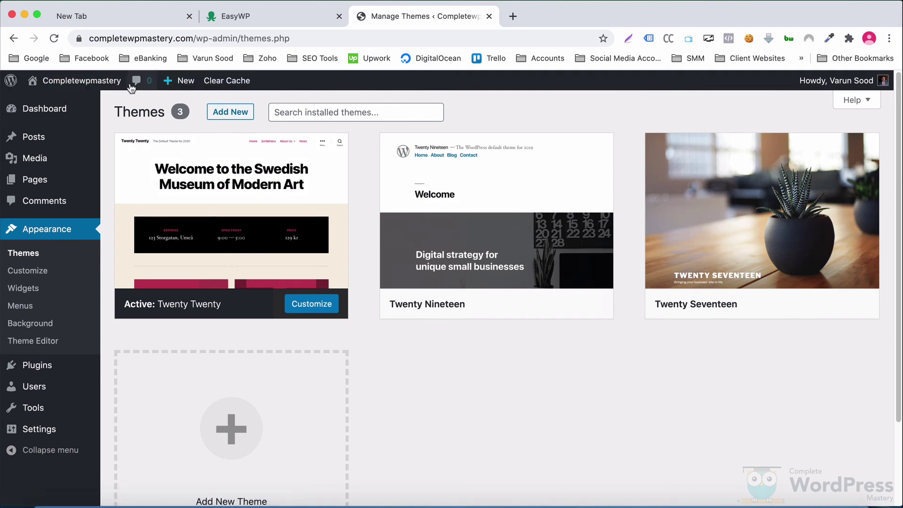
left_click(91, 80)
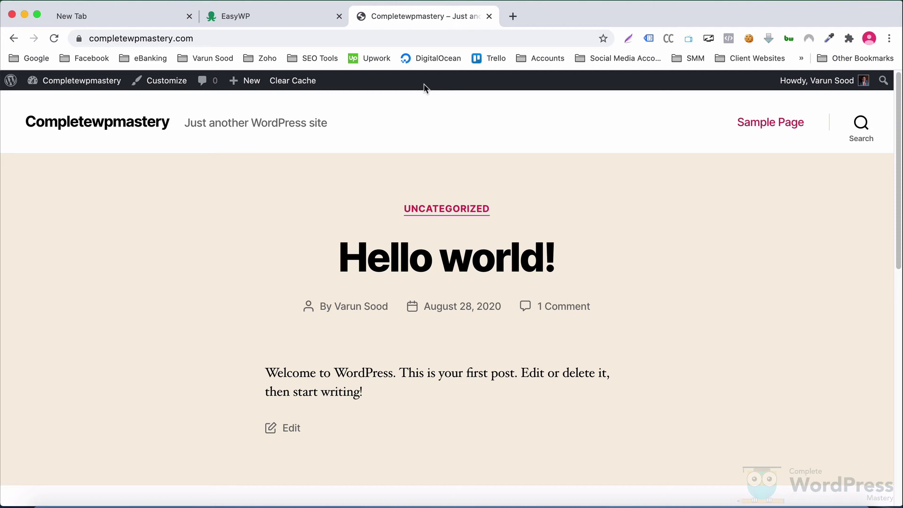
mouse_move(258, 90)
Open the site's admin dashboard by adding /wp-admin to the completewpmastery.com address
left_click(345, 39)
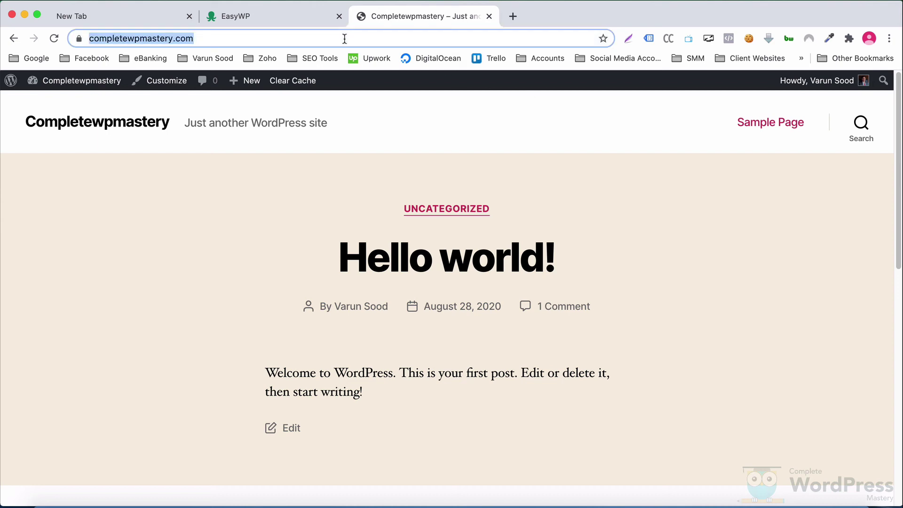
left_click(348, 39)
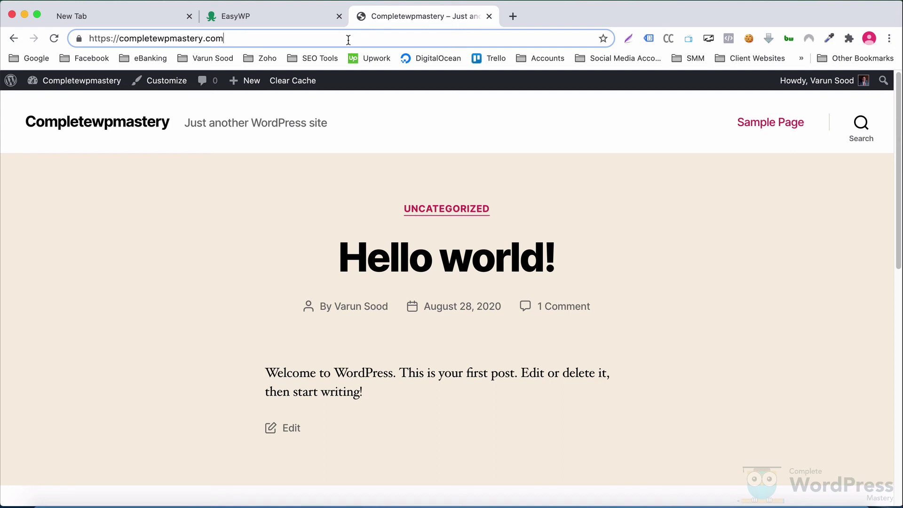
type("/wp-ad")
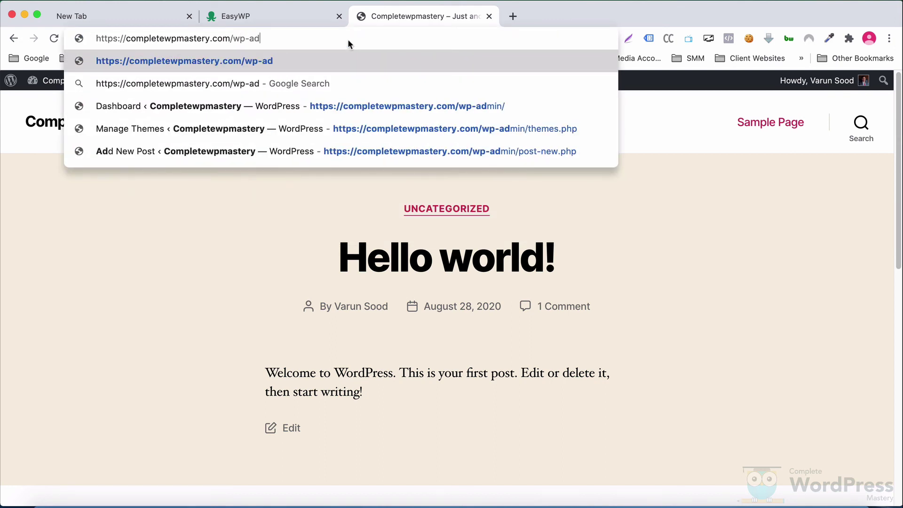
type("min")
key("Return")
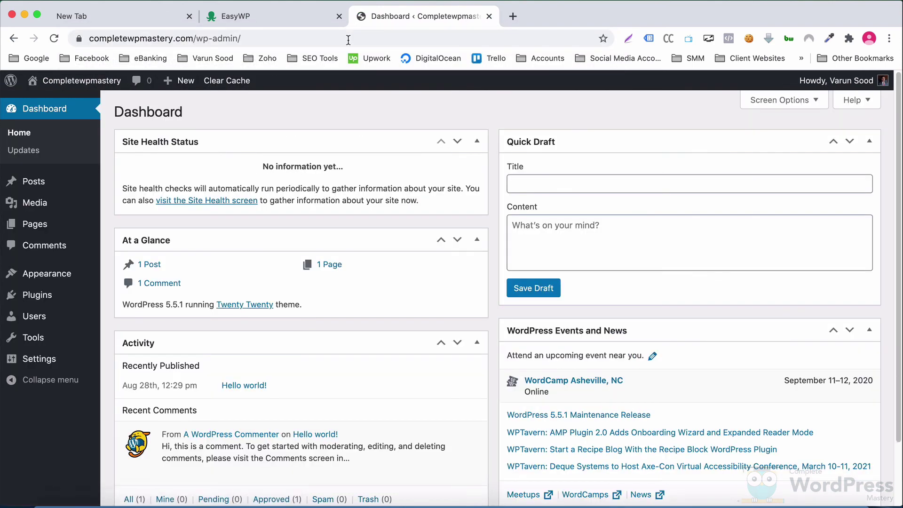
Copy the dashboard's full address and open a new incognito window
left_click(348, 40)
key("ctrl+c")
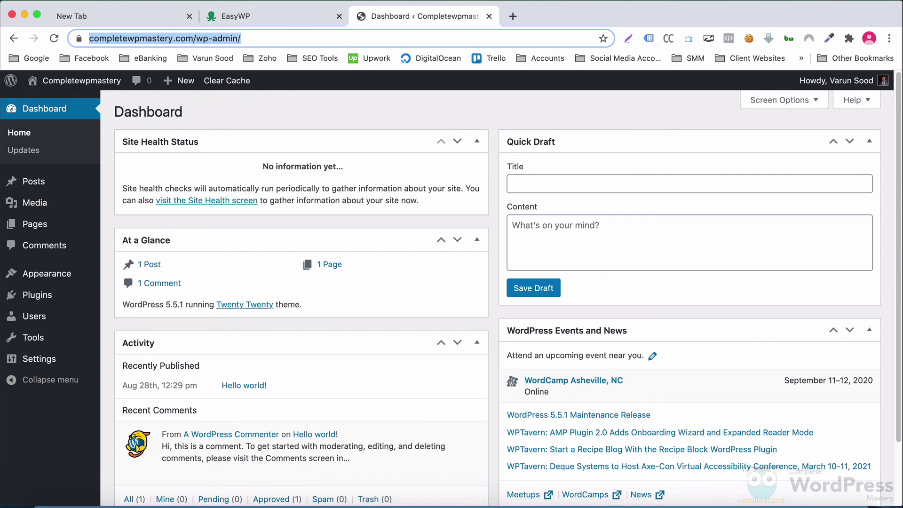
left_click(94, 1)
left_click(101, 32)
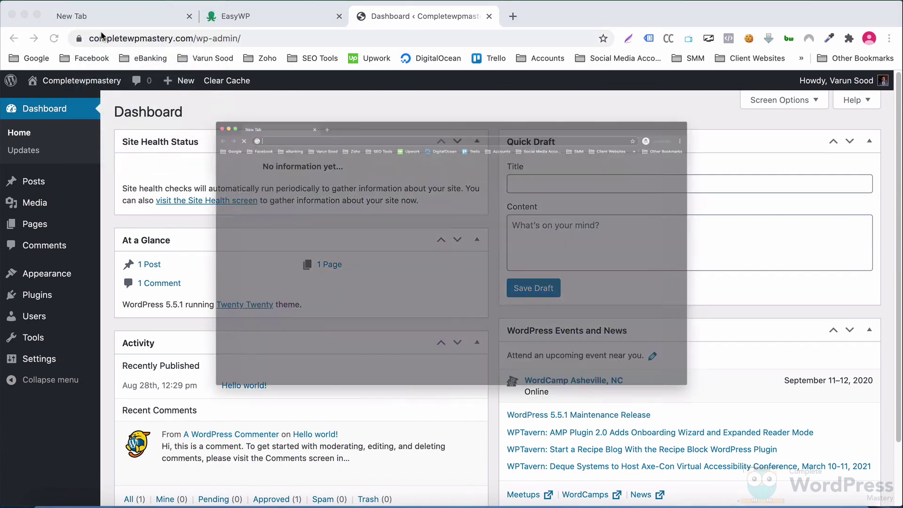
Load the copied wp-admin address in the incognito window to view it while logged out, and close that window
right_click(104, 34)
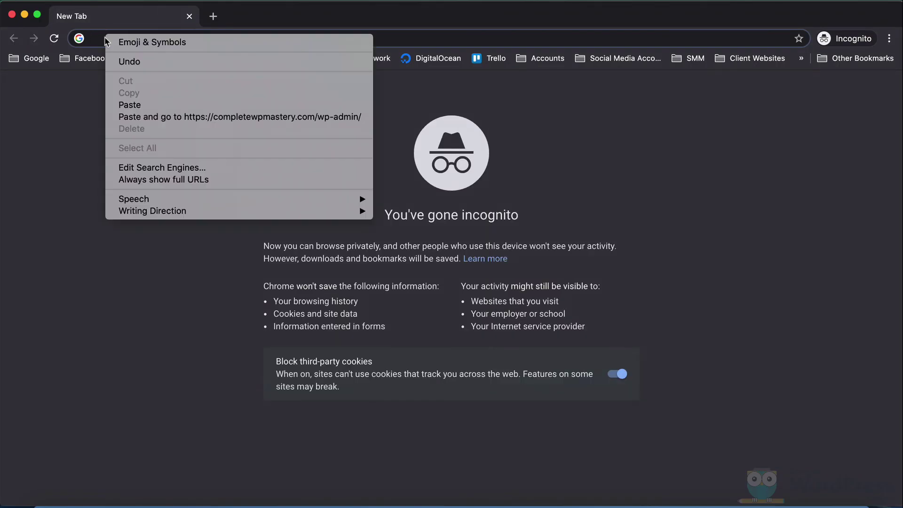
left_click(131, 106)
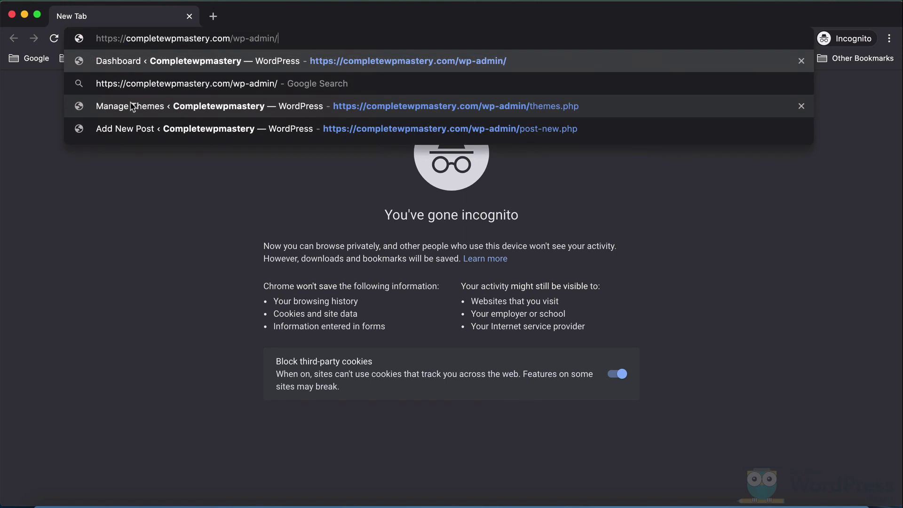
key("Return")
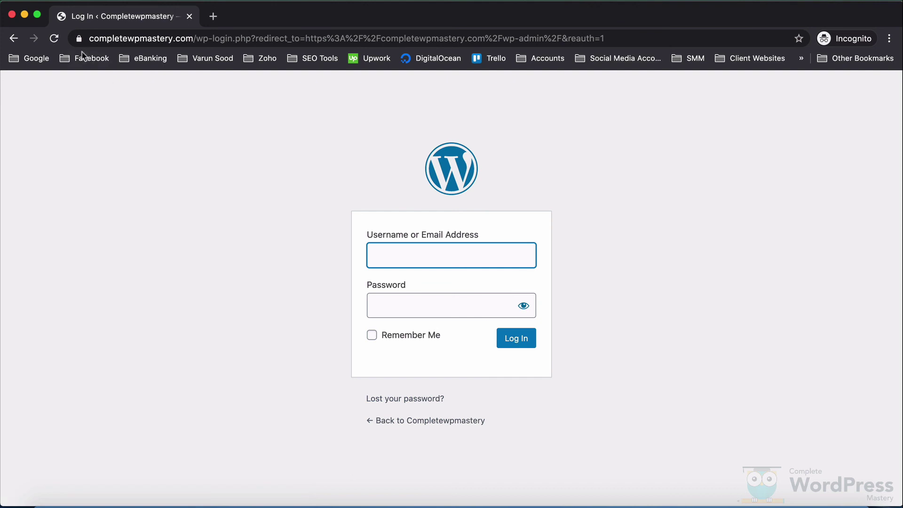
left_click(12, 15)
left_click(244, 115)
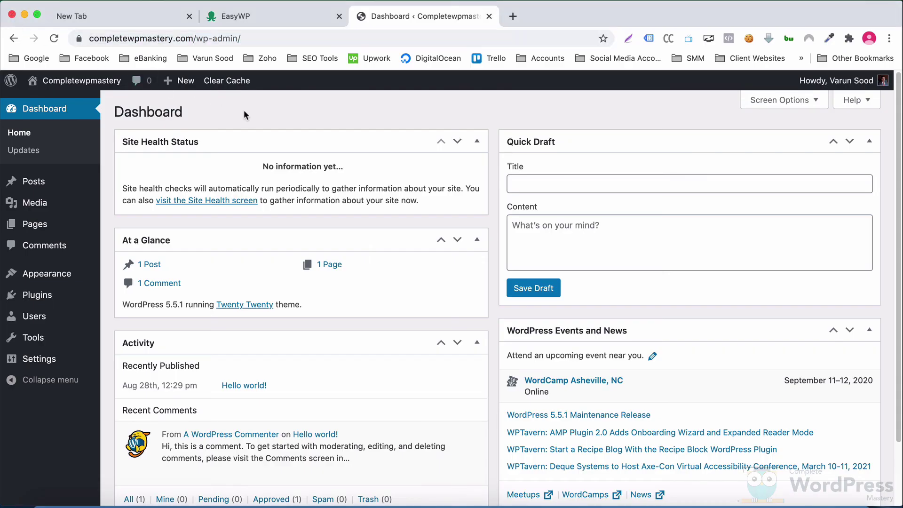